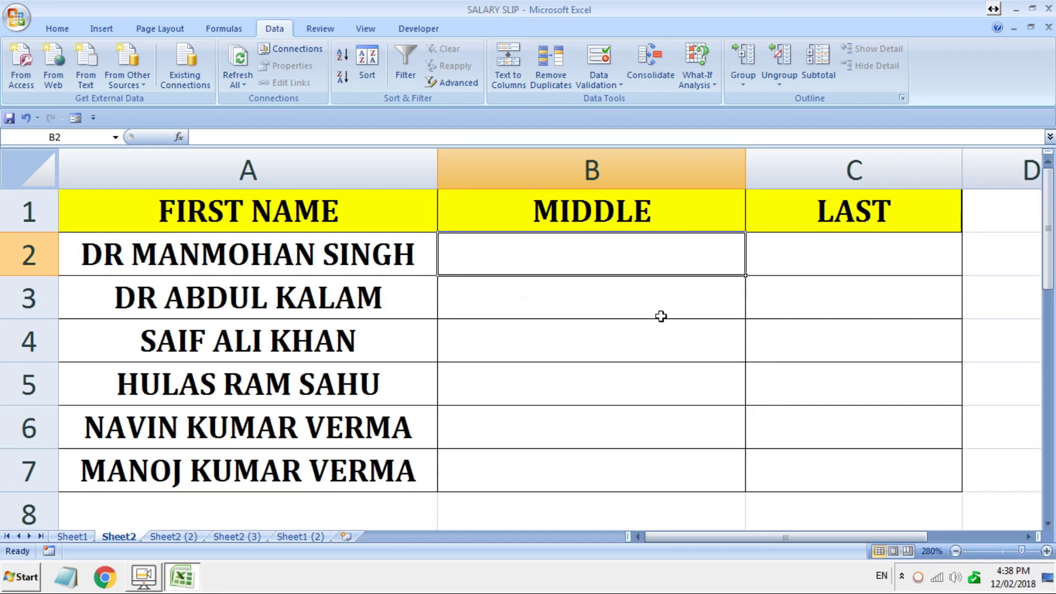
Step: Inspect the full names in A2 and A3 and confirm that cell B2 is empty
{"action": "left_click", "coordinate": [163, 255]}
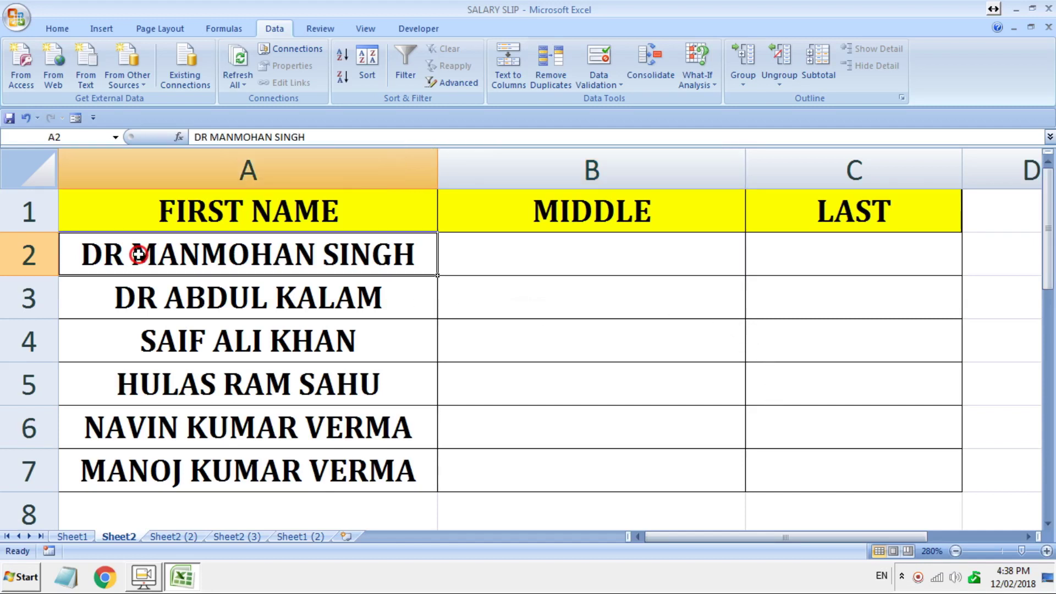
{"action": "left_click", "coordinate": [217, 299]}
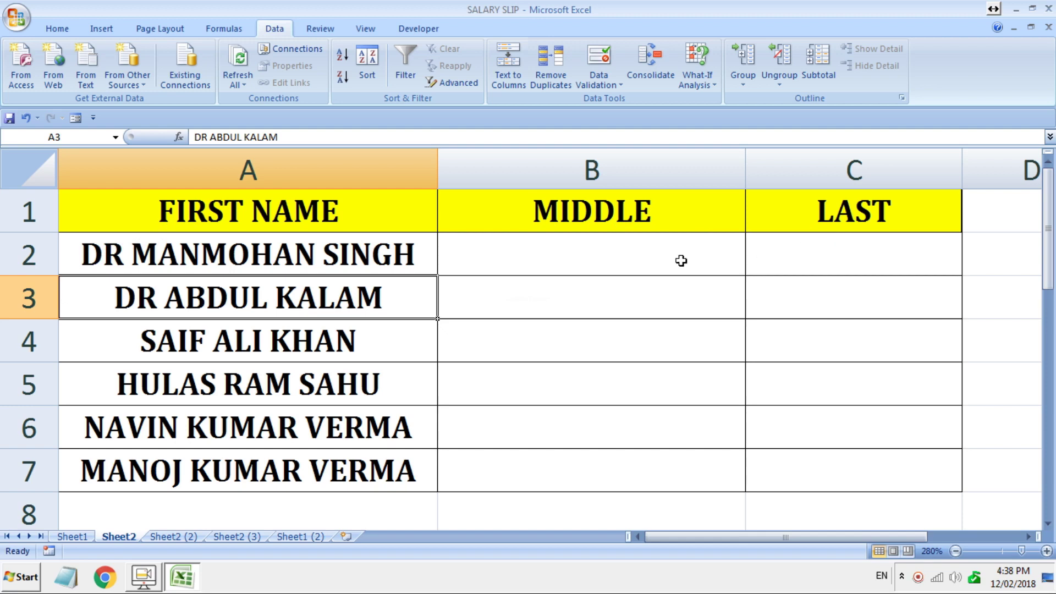
{"action": "left_click", "coordinate": [650, 254]}
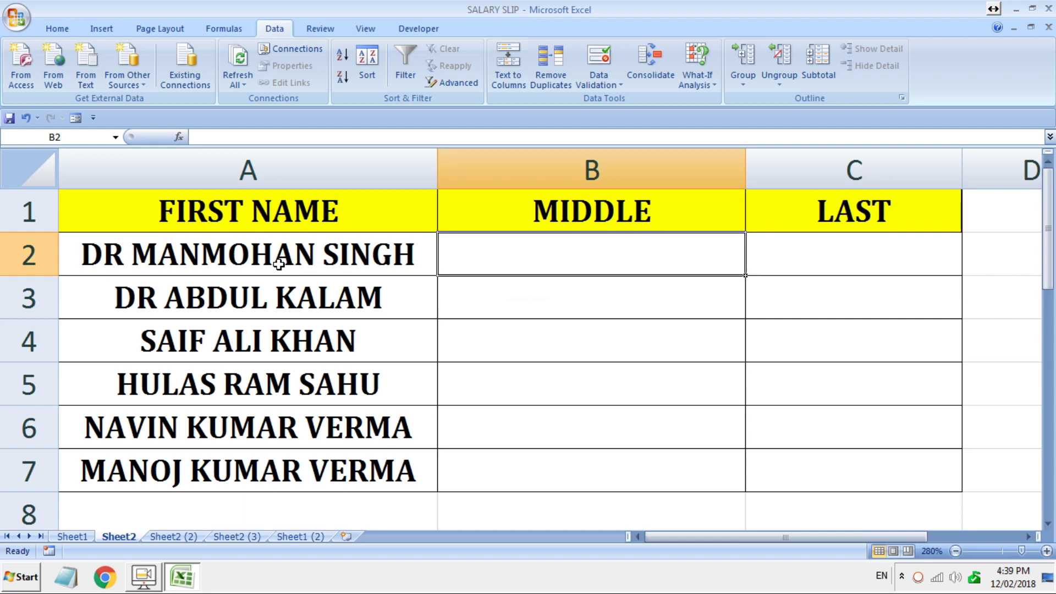
Step: Select the six combined names in A2:A7 and launch Data > Text to Columns
{"action": "left_click", "coordinate": [51, 29]}
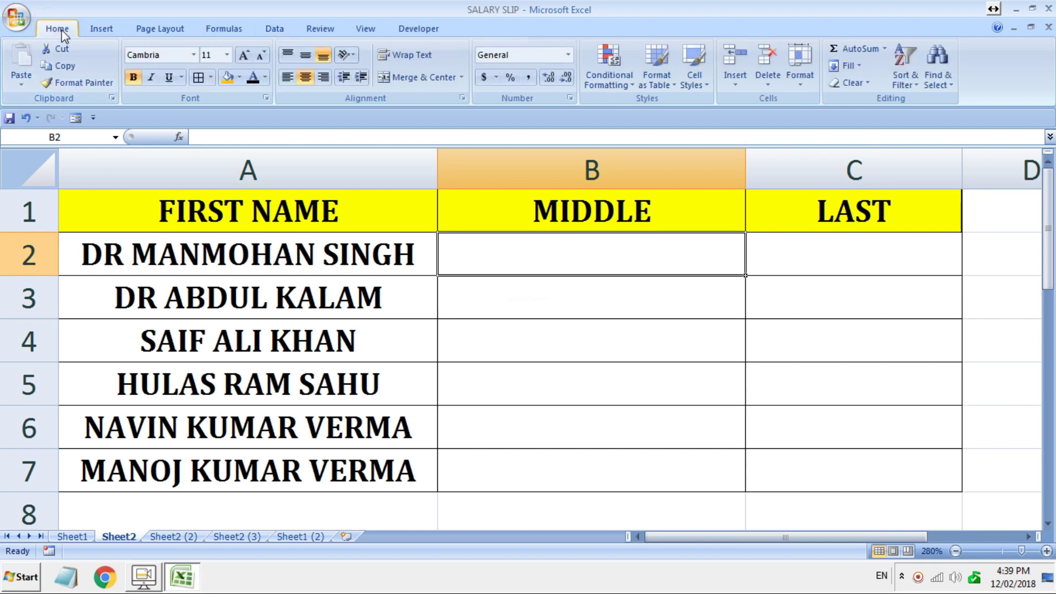
{"action": "left_click", "coordinate": [272, 33]}
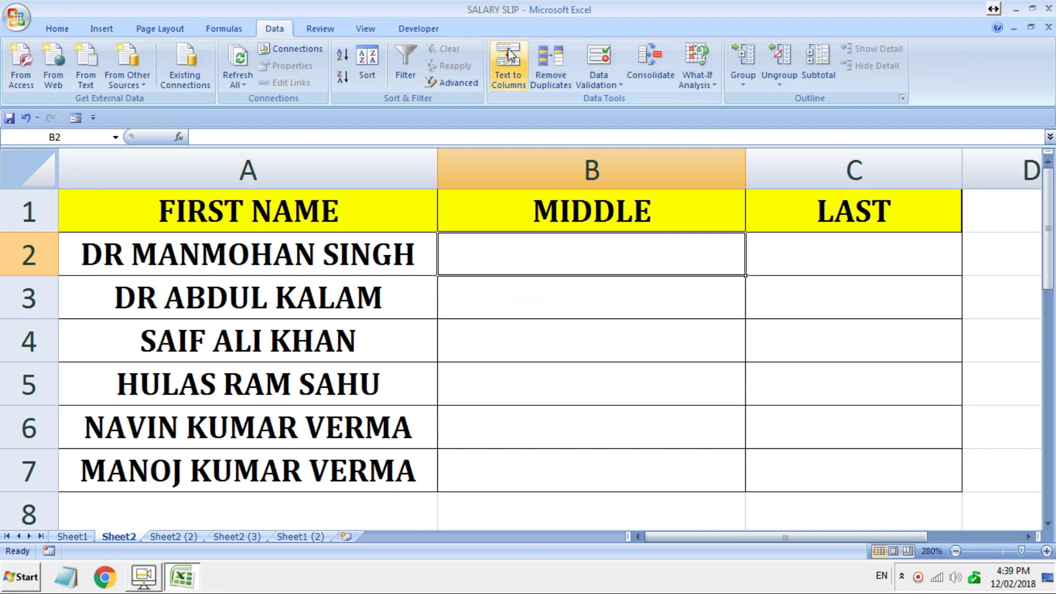
{"action": "left_click", "coordinate": [731, 297]}
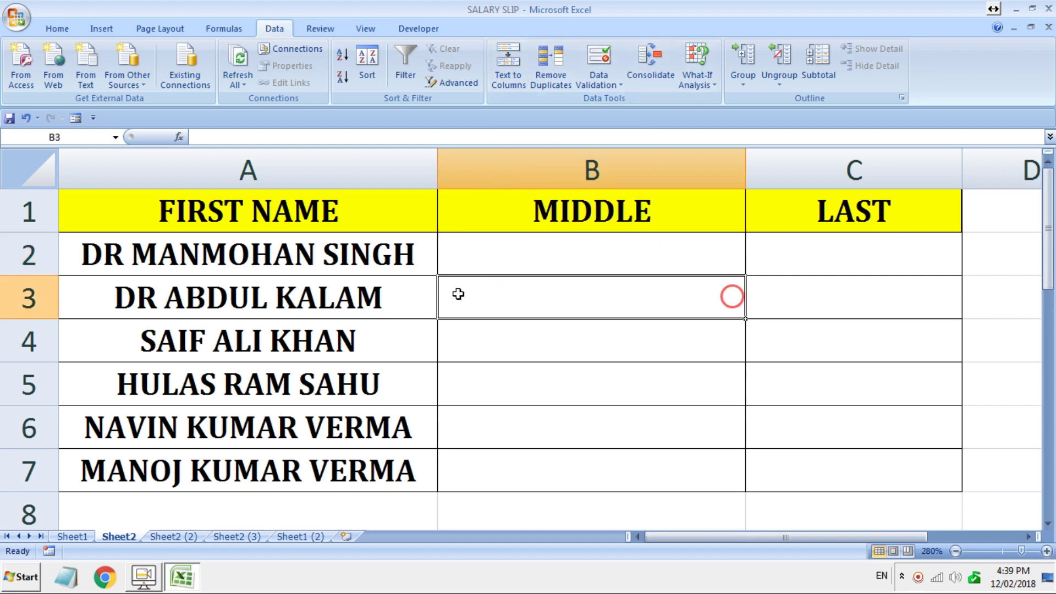
{"action": "left_click_drag", "start_coordinate": [196, 257], "coordinate": [203, 470]}
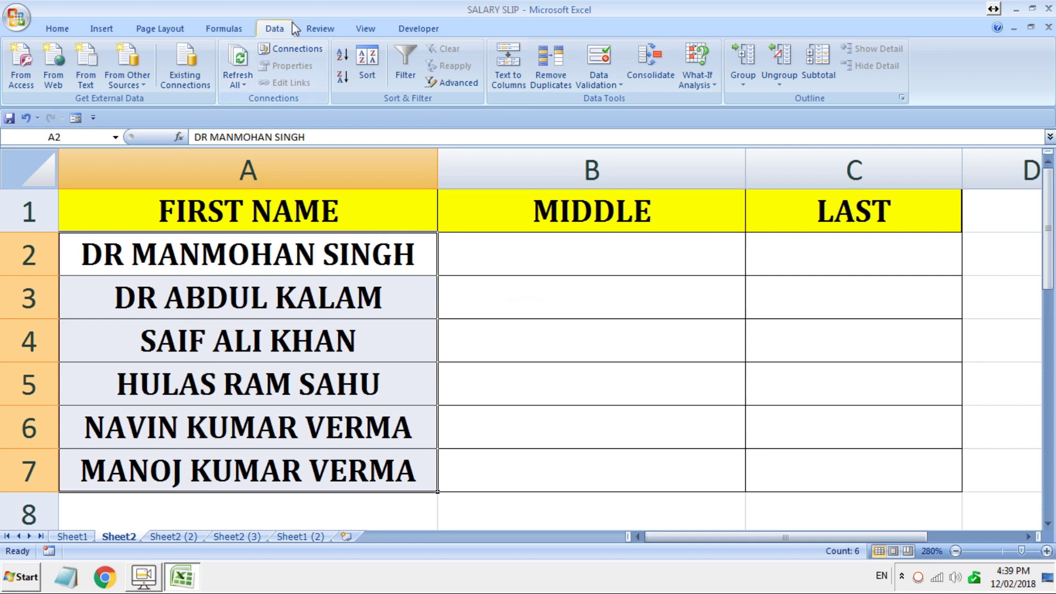
{"action": "left_click", "coordinate": [509, 61]}
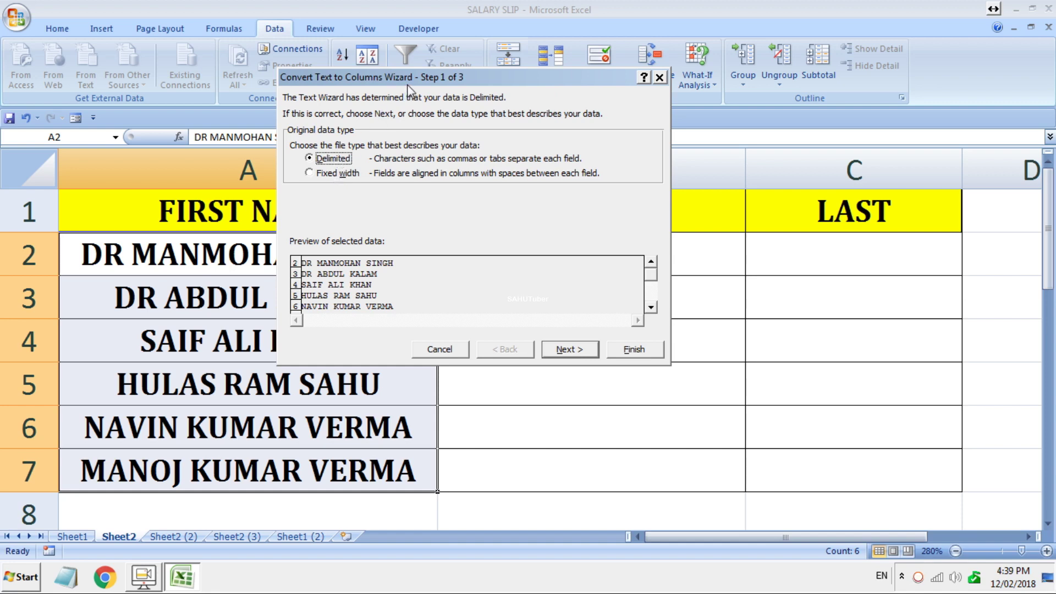
Step: Run the wizard as Delimited with Space as the delimiter, then Finish
{"action": "mouse_move", "coordinate": [407, 84]}
{"action": "left_mouse_down"}
{"action": "mouse_move", "coordinate": [455, 5]}
{"action": "mouse_move", "coordinate": [871, 14]}
{"action": "mouse_move", "coordinate": [758, 12]}
{"action": "mouse_move", "coordinate": [519, 37]}
{"action": "left_mouse_up"}
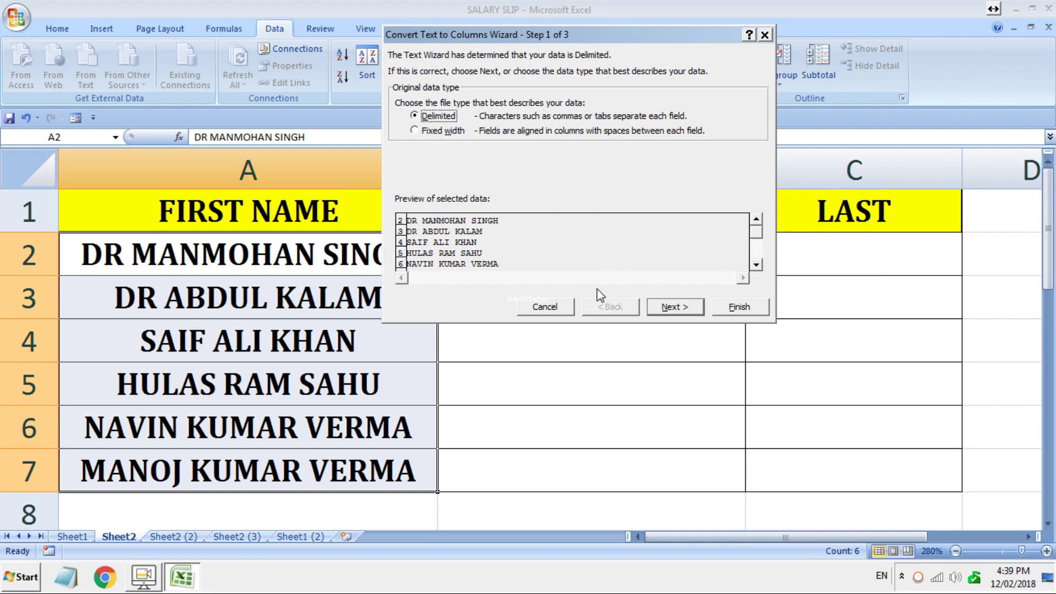
{"action": "left_click", "coordinate": [668, 308]}
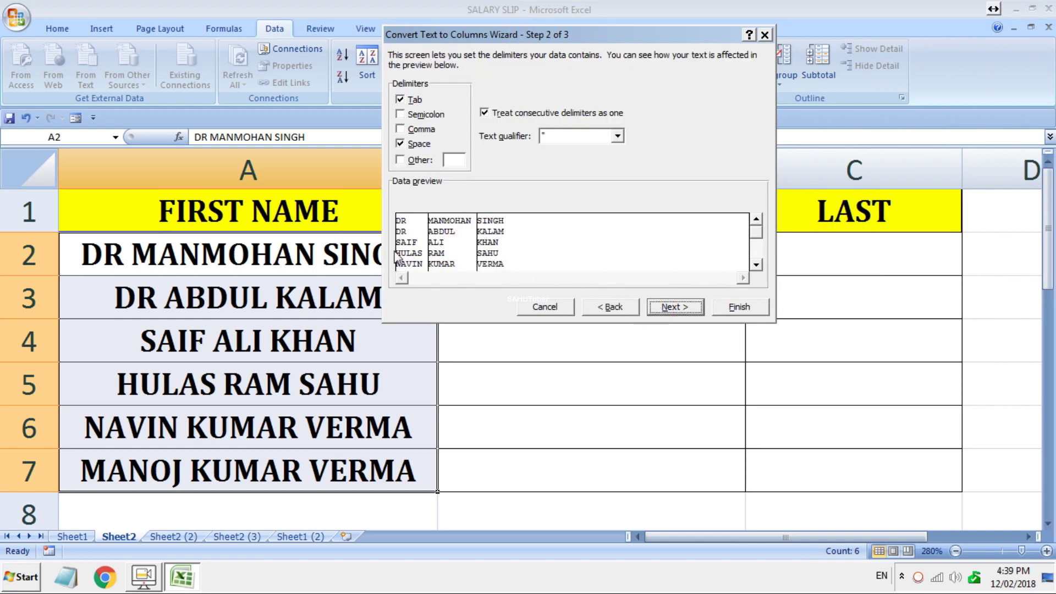
{"action": "left_click", "coordinate": [400, 143]}
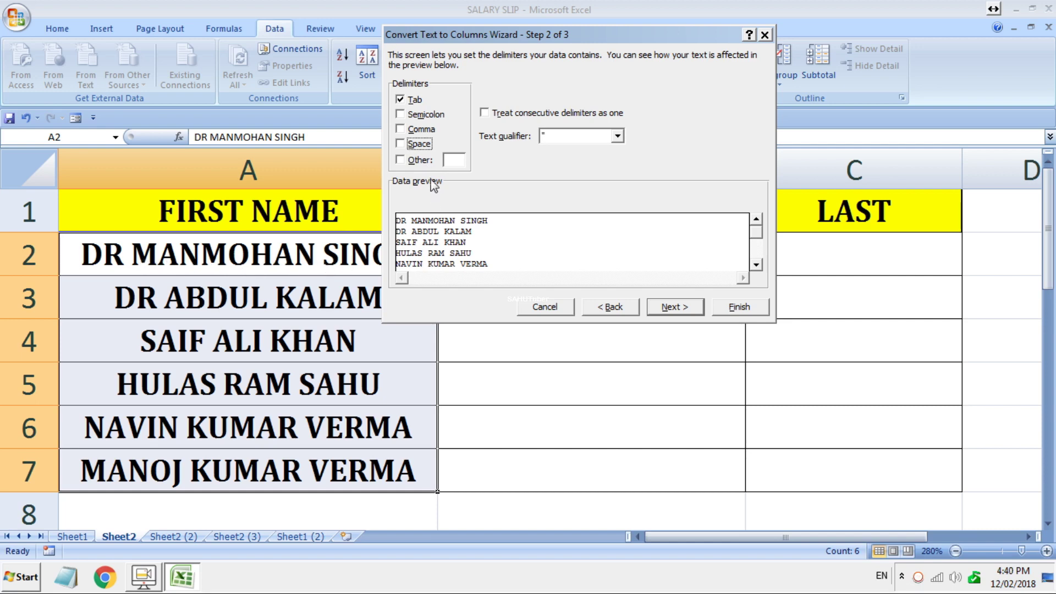
{"action": "left_click", "coordinate": [401, 145]}
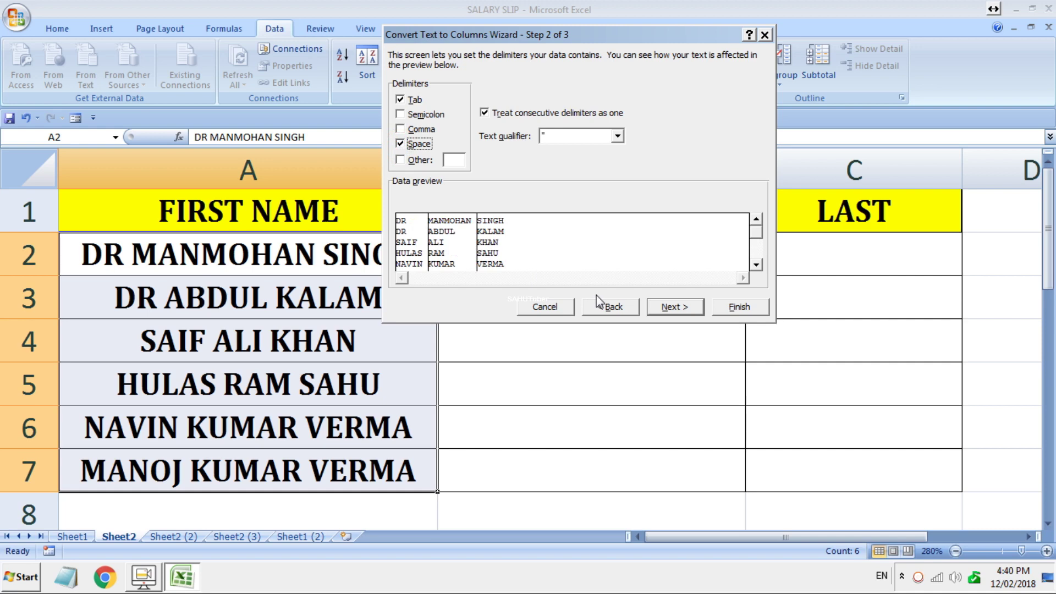
{"action": "left_click", "coordinate": [673, 308]}
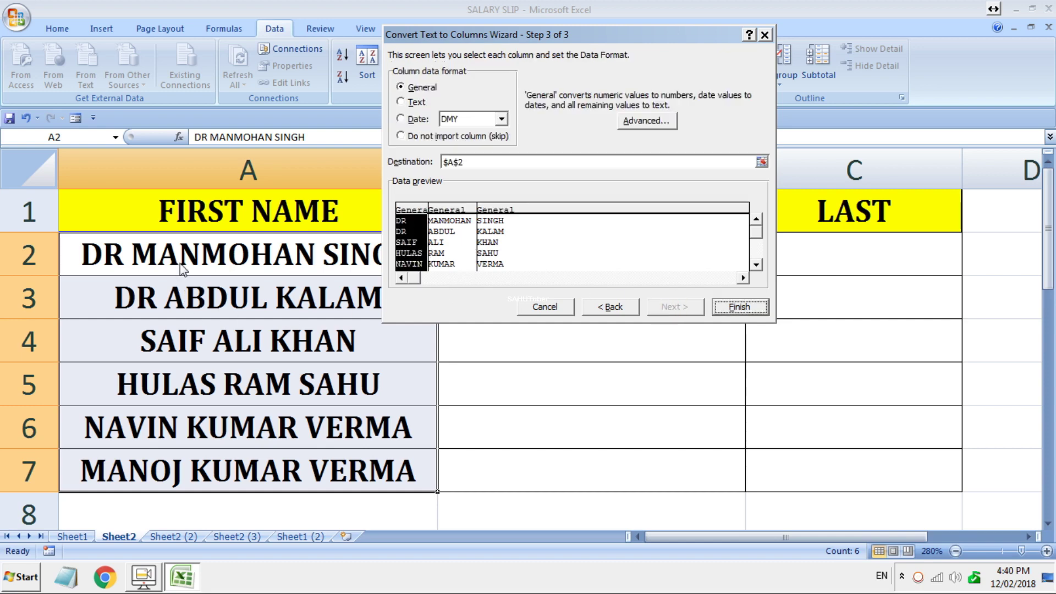
{"action": "left_click", "coordinate": [749, 306]}
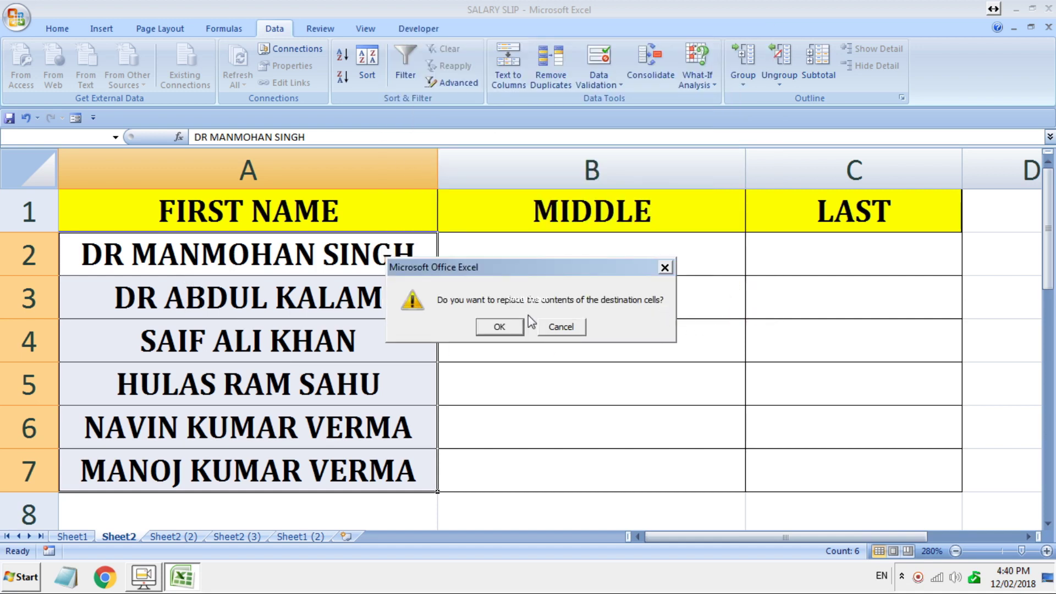
Step: Confirm replacing the destination cells and check row 2's split parts, starting with DR
{"action": "left_click", "coordinate": [510, 326]}
{"action": "left_click", "coordinate": [642, 352]}
{"action": "left_click", "coordinate": [298, 264]}
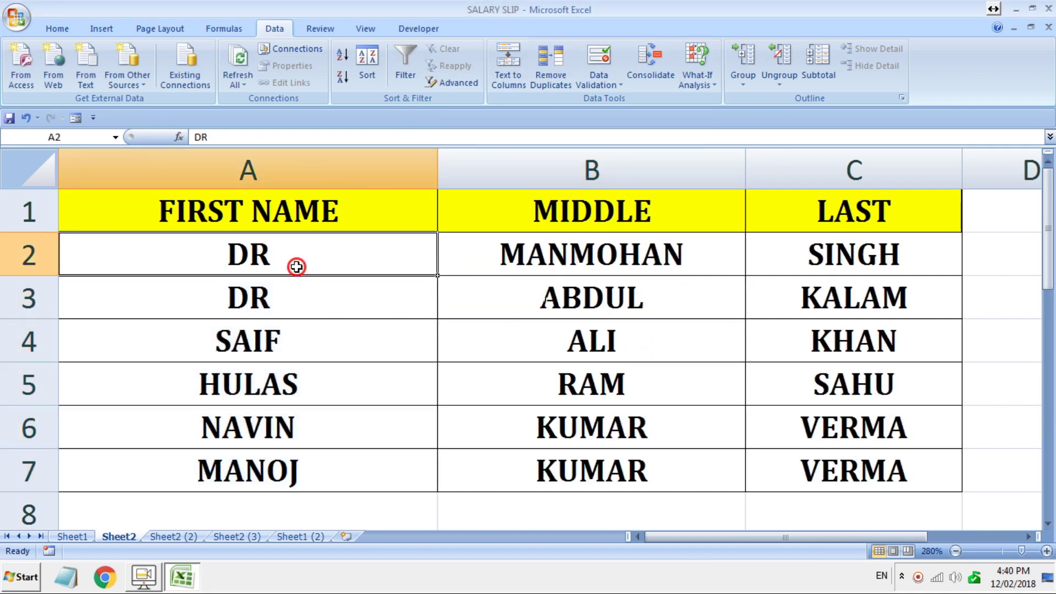
{"action": "left_click", "coordinate": [537, 267]}
{"action": "left_click", "coordinate": [781, 257]}
Step: Check the split parts in rows 3 and 4 (SAIF, ALI, KHAN), then go to Sheet2 (2)
{"action": "left_click", "coordinate": [374, 296]}
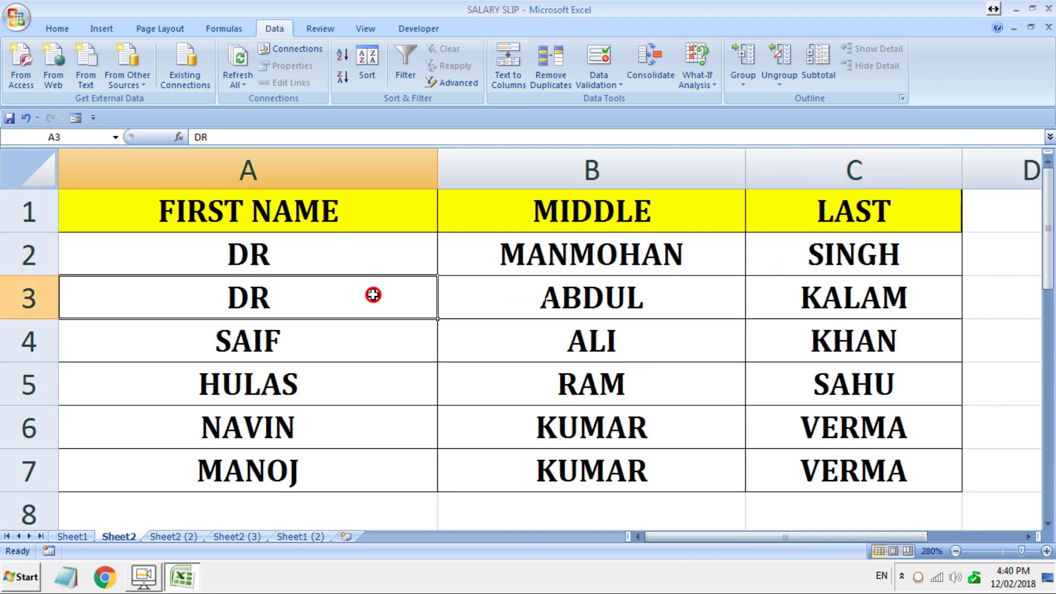
{"action": "left_click", "coordinate": [624, 293]}
{"action": "left_click", "coordinate": [796, 297]}
{"action": "left_click", "coordinate": [278, 330]}
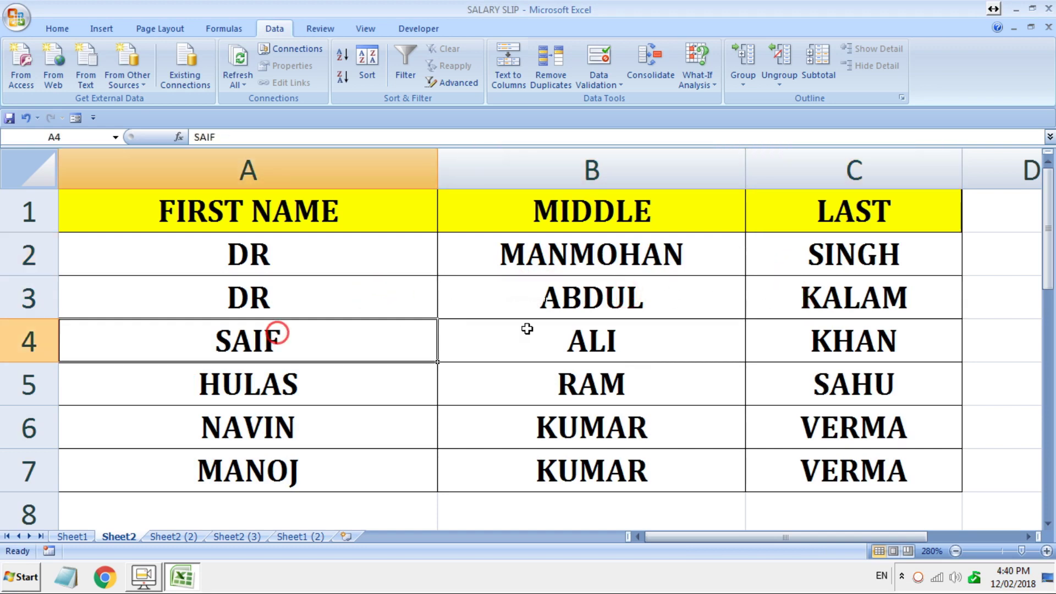
{"action": "left_click", "coordinate": [579, 333]}
{"action": "left_click", "coordinate": [796, 355]}
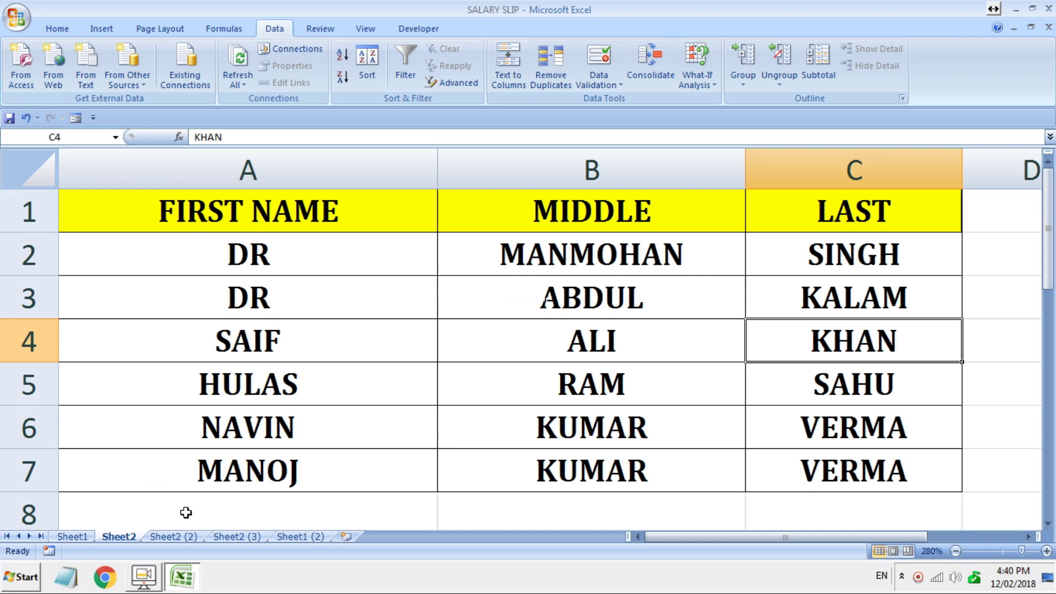
{"action": "left_click", "coordinate": [173, 536]}
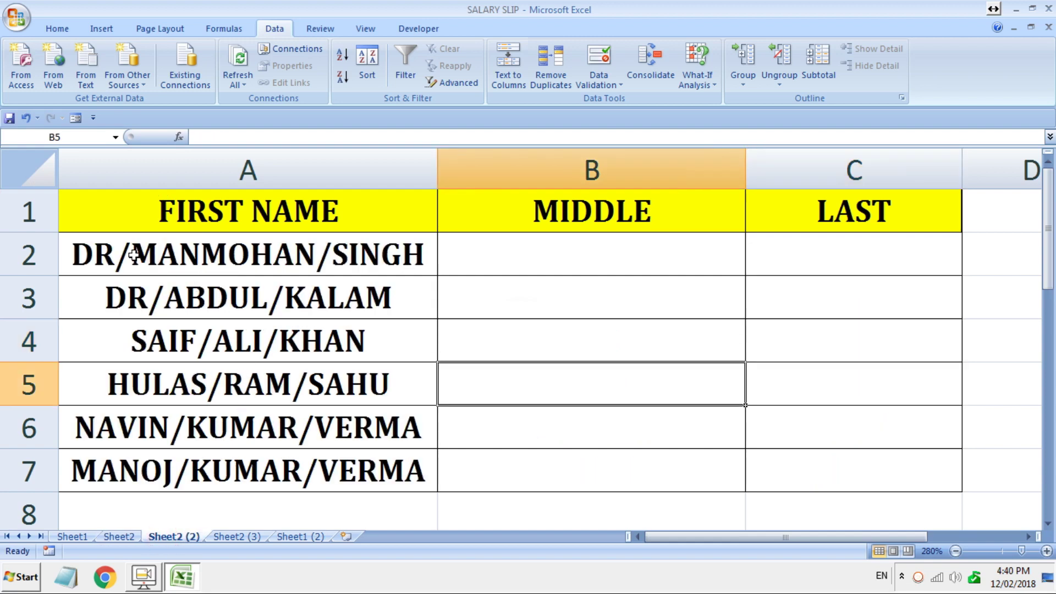
Step: Select the slash-separated names in A2:A7 and launch Text to Columns
{"action": "left_click_drag", "start_coordinate": [134, 254], "coordinate": [214, 472]}
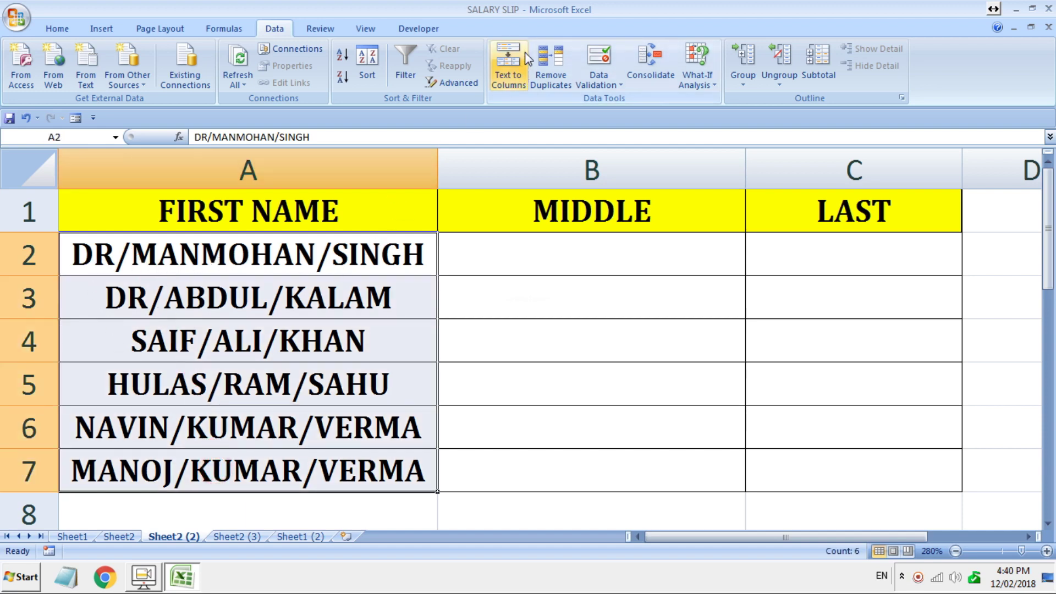
{"action": "left_click", "coordinate": [510, 60]}
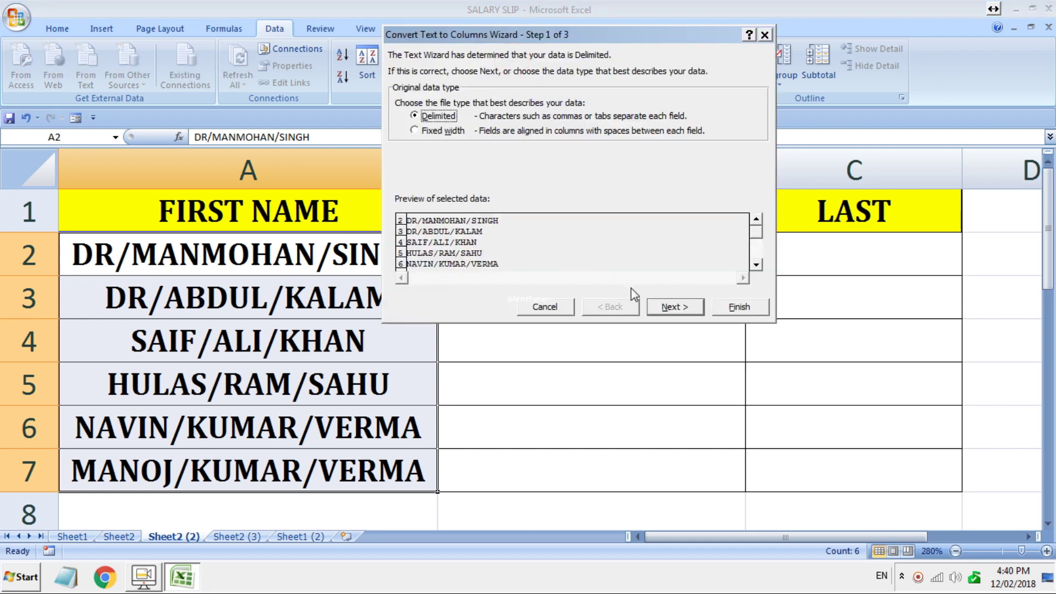
Step: Split the names using '/' as the custom delimiter instead of space, overwriting the destination cells
{"action": "left_click", "coordinate": [667, 311]}
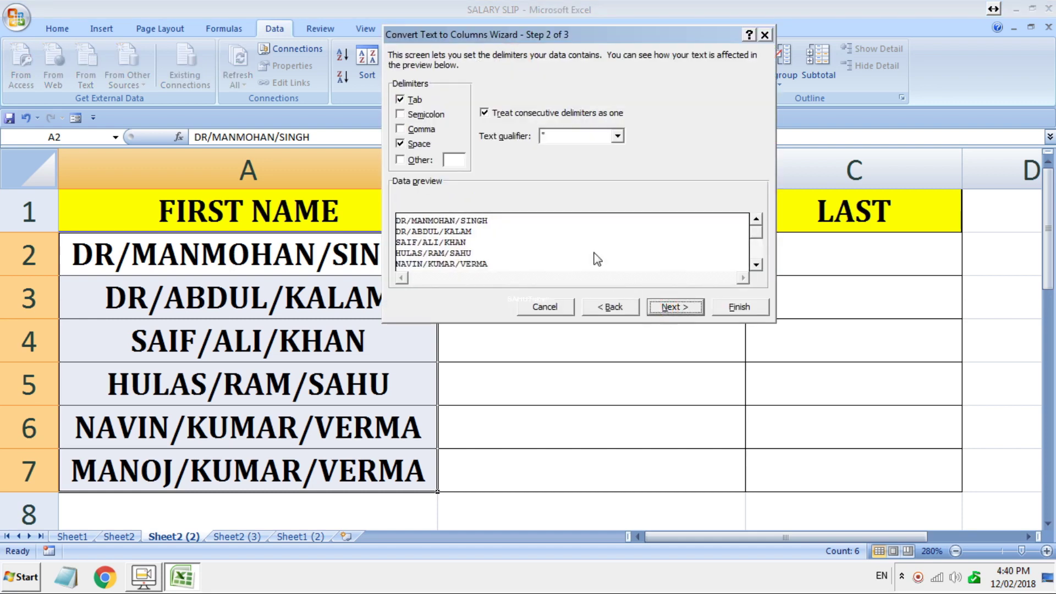
{"action": "left_click", "coordinate": [406, 144]}
{"action": "left_click", "coordinate": [401, 159]}
{"action": "type", "text": "/"}
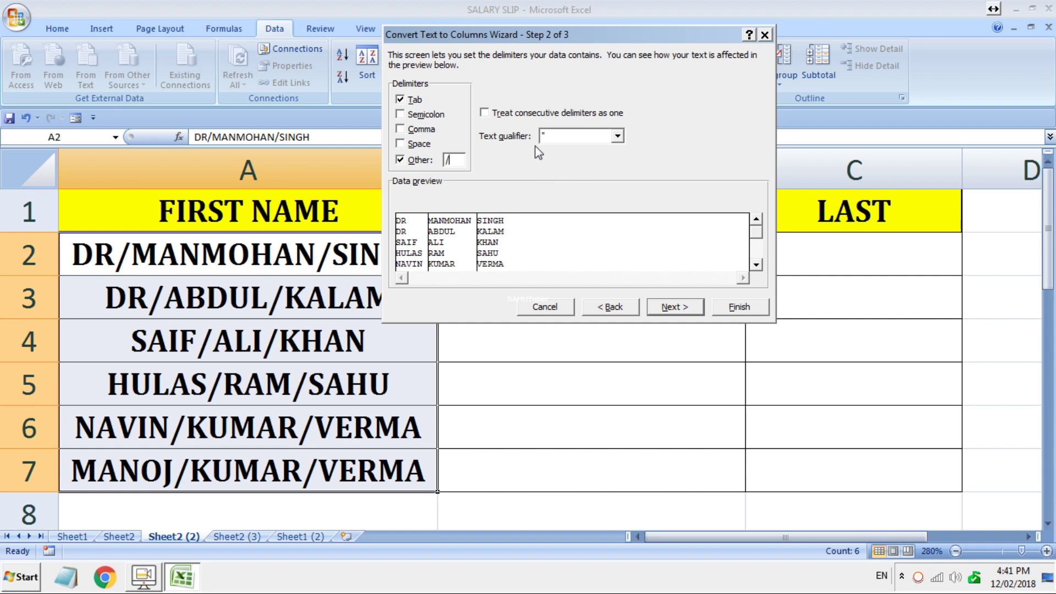
{"action": "left_click", "coordinate": [673, 307]}
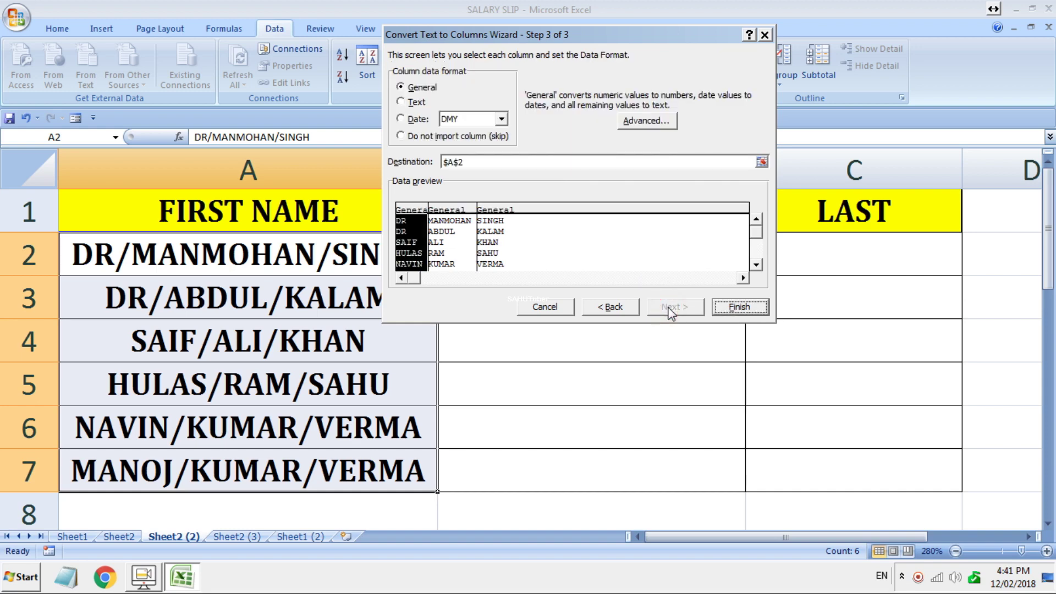
{"action": "left_click", "coordinate": [758, 307]}
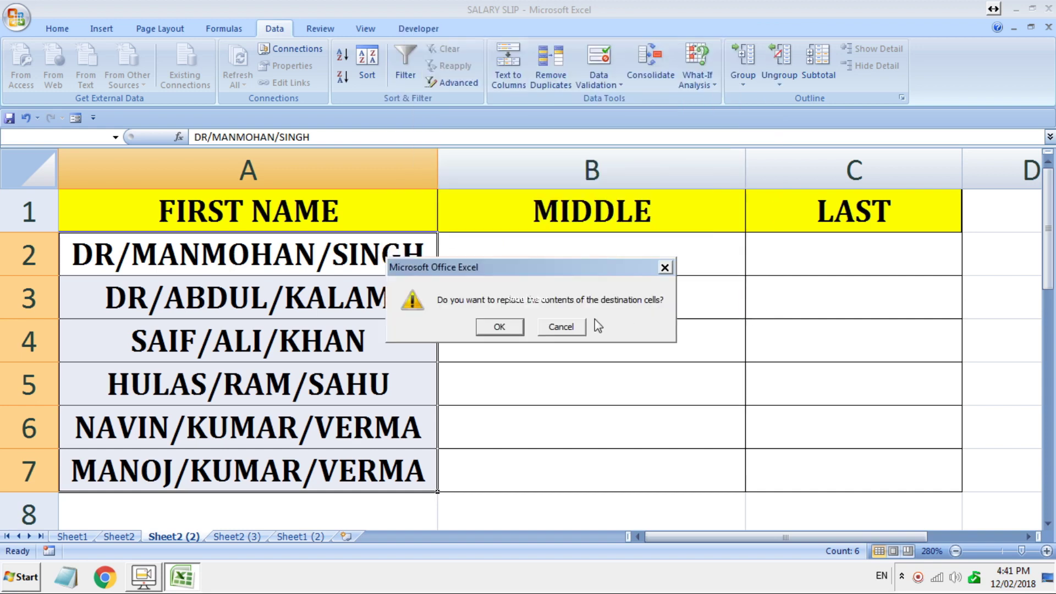
{"action": "left_click", "coordinate": [500, 327]}
{"action": "left_click", "coordinate": [708, 337]}
Step: Review the split first and middle names, undo the split, and move to Sheet1 (2)
{"action": "left_click", "coordinate": [284, 258]}
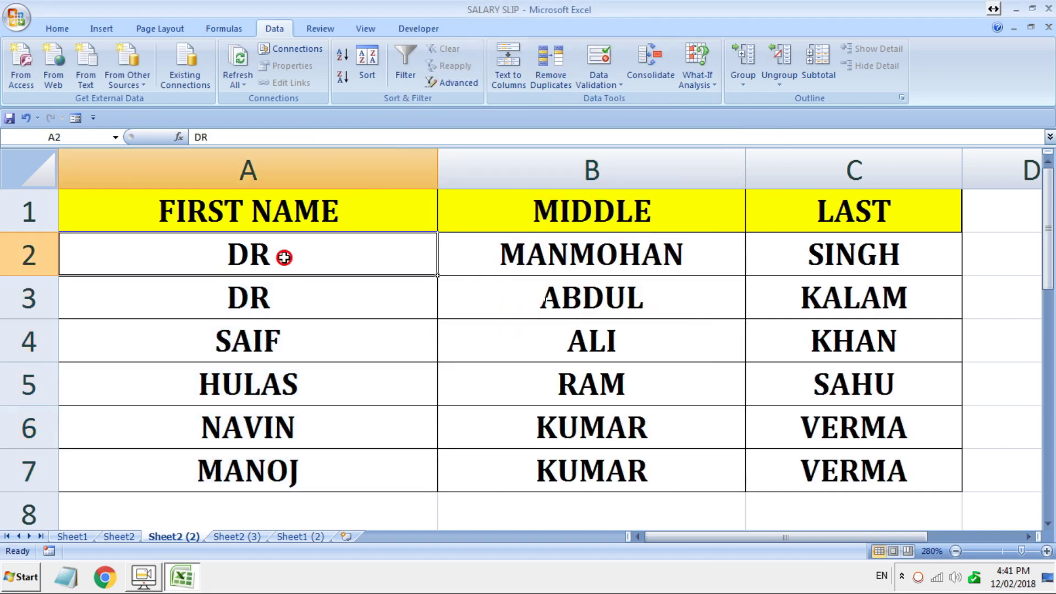
{"action": "left_click", "coordinate": [289, 349]}
{"action": "left_click", "coordinate": [317, 405]}
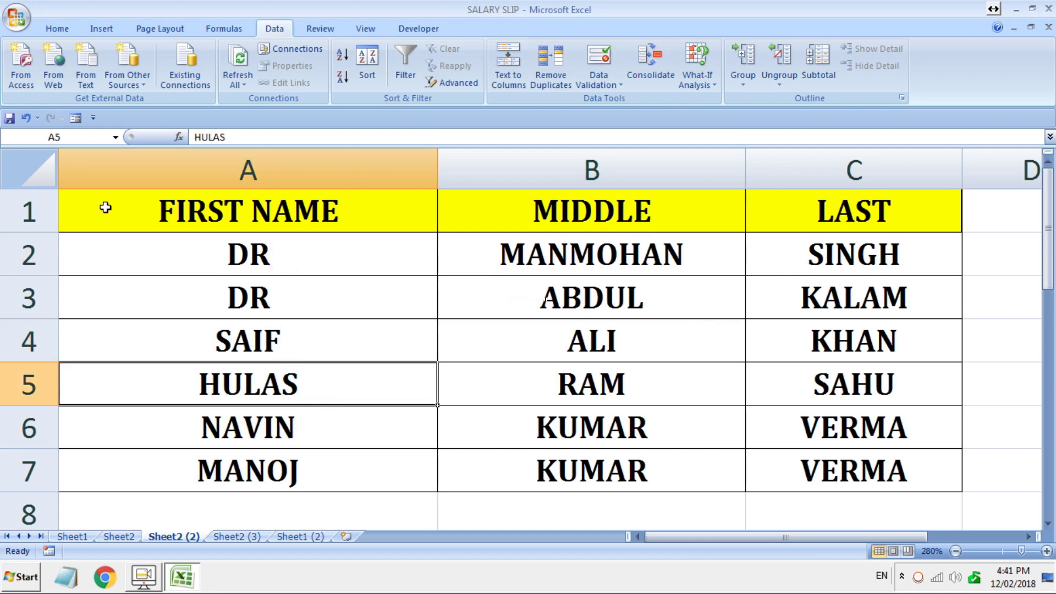
{"action": "left_click", "coordinate": [26, 118]}
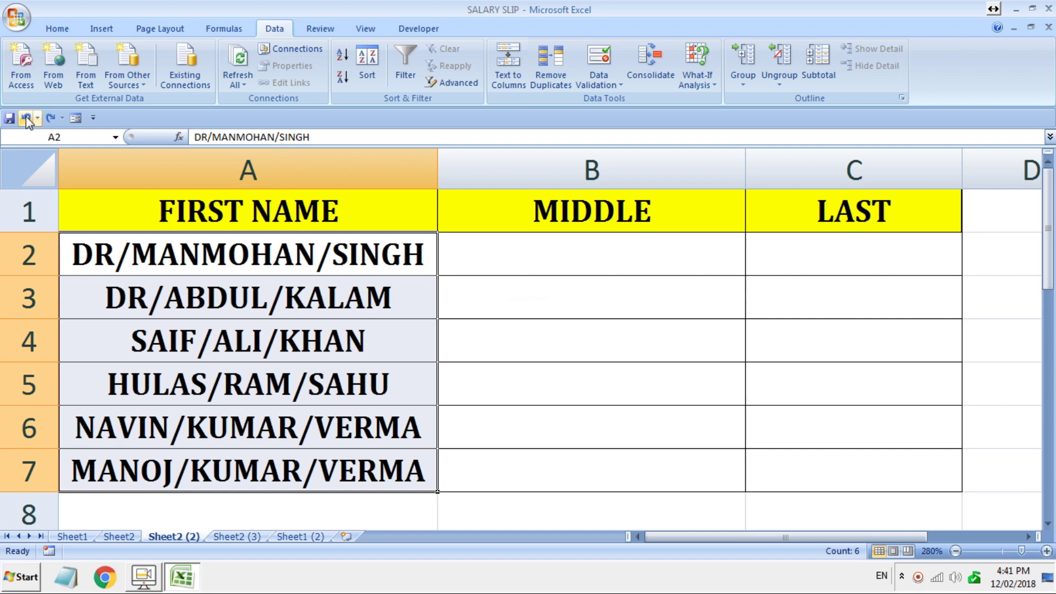
{"action": "left_click", "coordinate": [300, 536]}
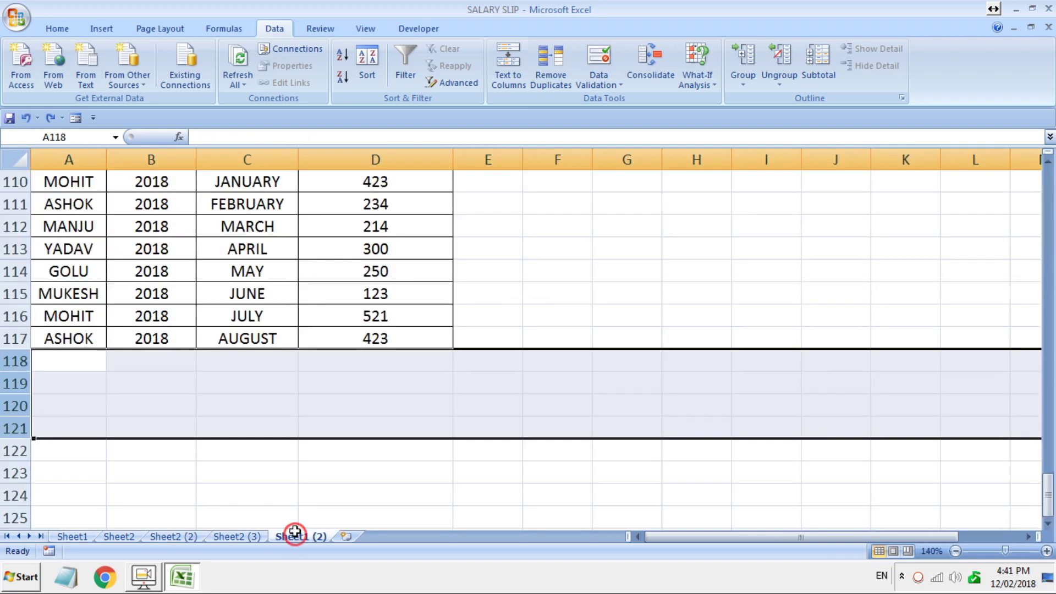
Step: On Sheet2 (3), select the TV codes in A2:A7 and split them by Fixed width
{"action": "left_click", "coordinate": [238, 537]}
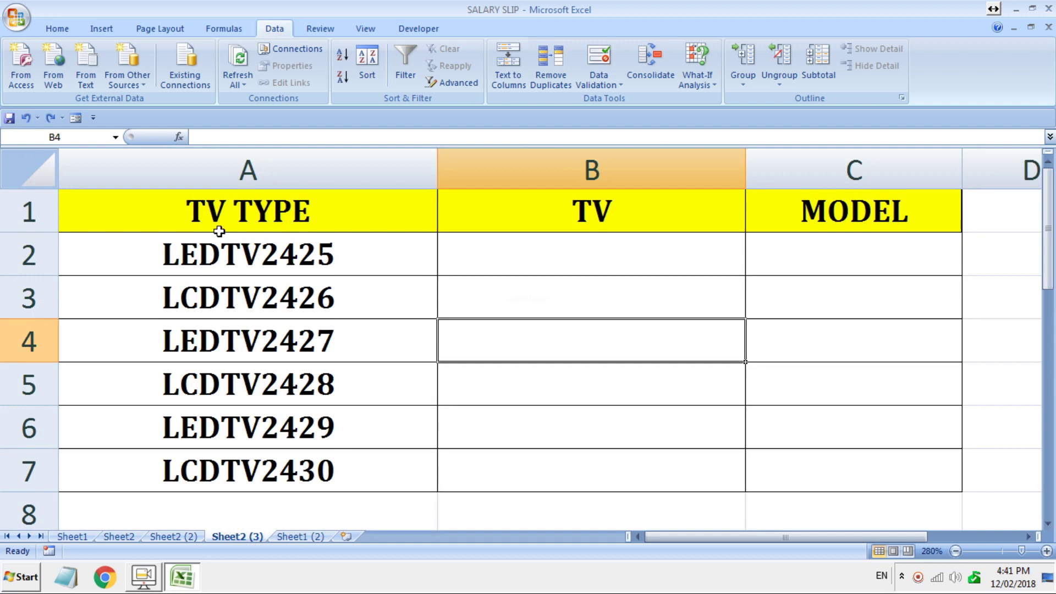
{"action": "left_click_drag", "start_coordinate": [223, 256], "coordinate": [259, 456]}
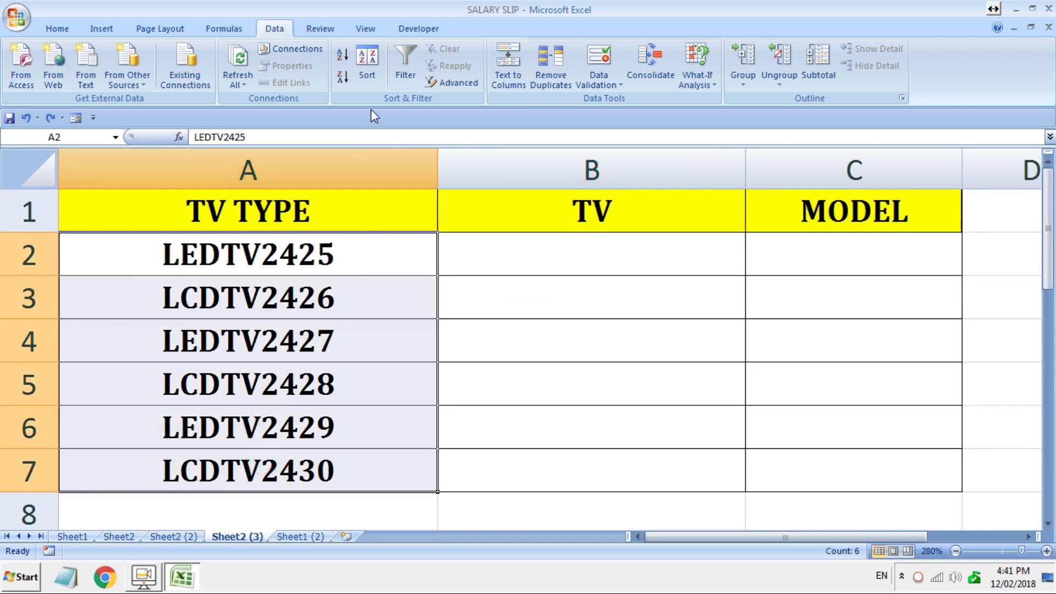
{"action": "left_click", "coordinate": [500, 61]}
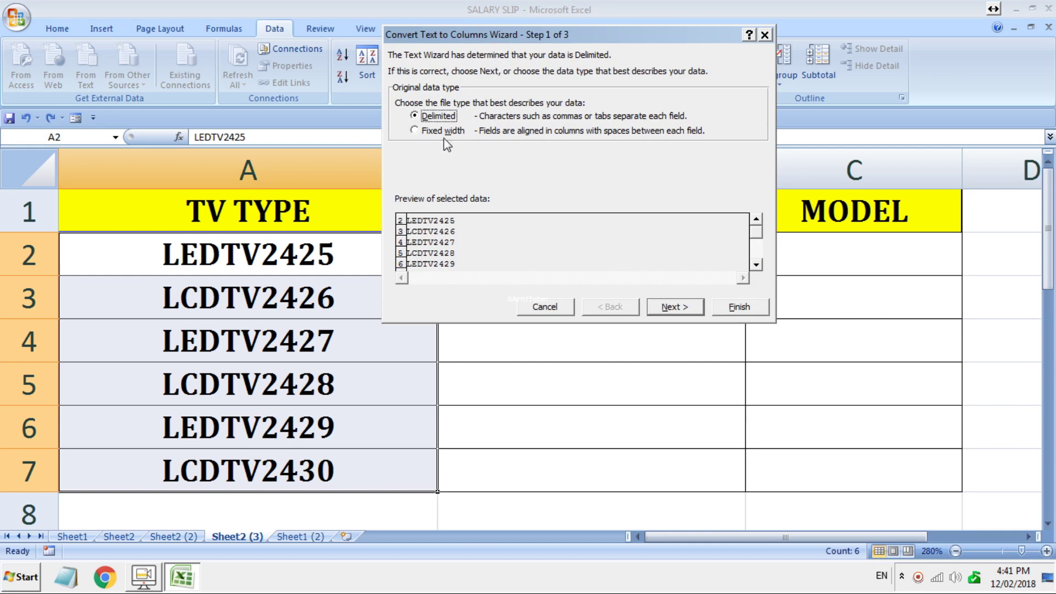
{"action": "left_click", "coordinate": [425, 131]}
{"action": "left_click", "coordinate": [665, 309]}
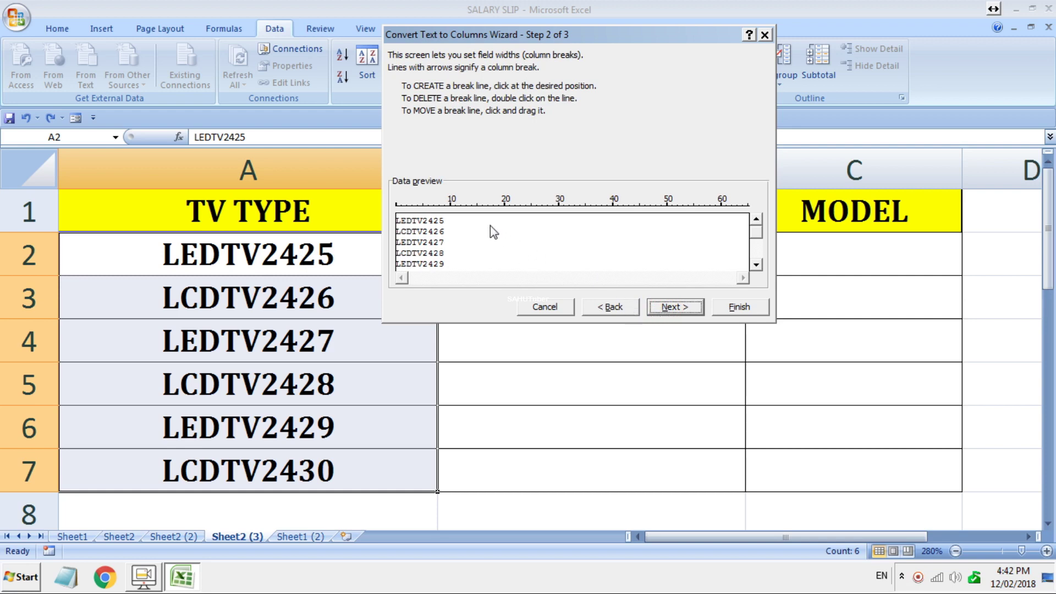
Step: Place three column breaks in the TV code preview and apply the split, replacing cells
{"action": "left_click", "coordinate": [411, 205]}
{"action": "left_click_drag", "start_coordinate": [411, 207], "coordinate": [407, 212]}
{"action": "left_click", "coordinate": [429, 211]}
{"action": "left_click_drag", "start_coordinate": [430, 216], "coordinate": [423, 217]}
{"action": "left_click", "coordinate": [445, 218]}
{"action": "left_click", "coordinate": [670, 307]}
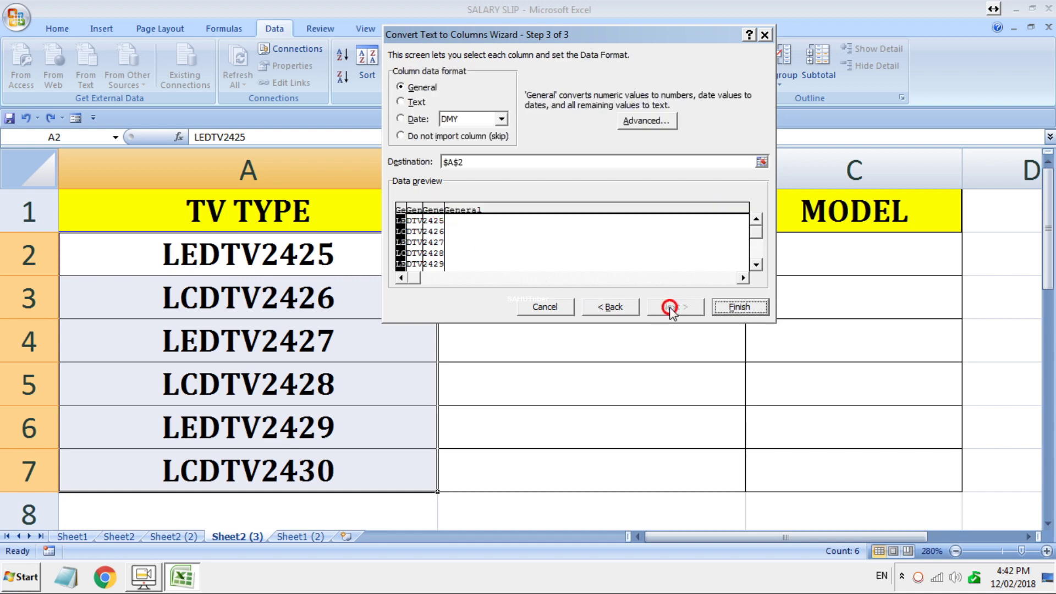
{"action": "left_click", "coordinate": [739, 307]}
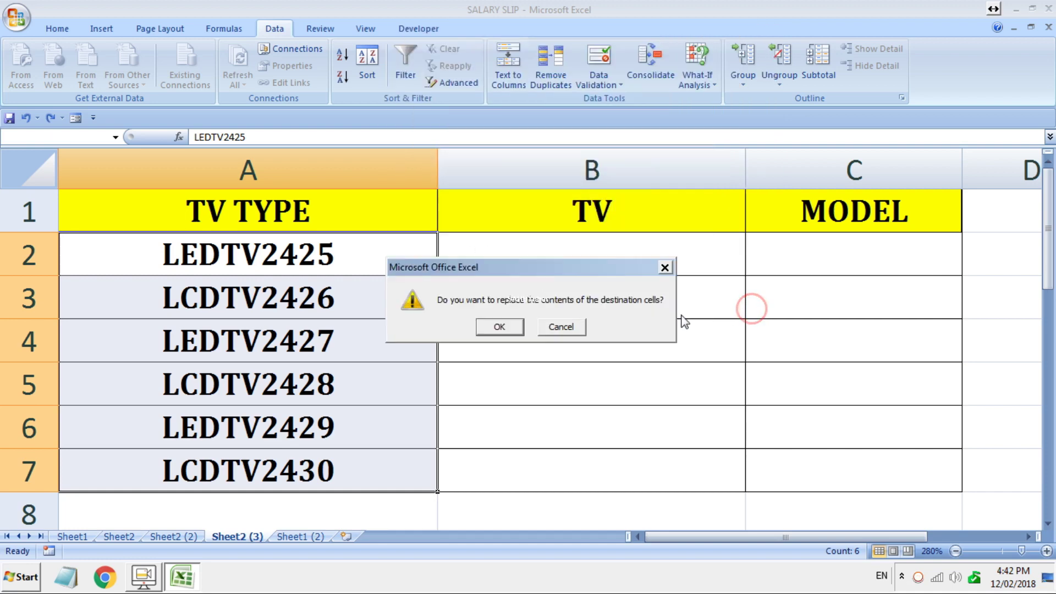
{"action": "left_click", "coordinate": [500, 328]}
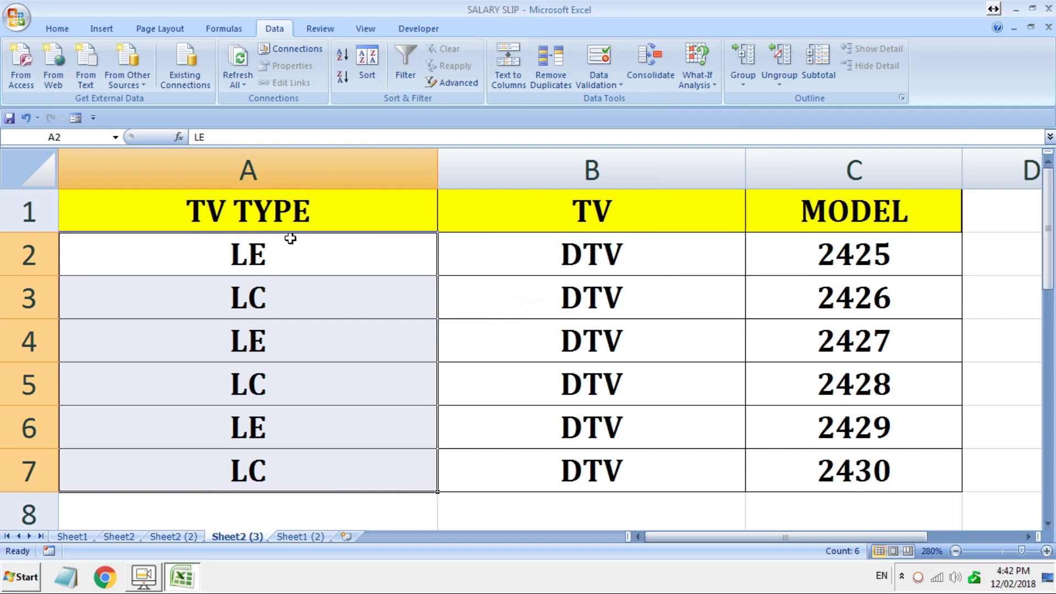
Step: Undo the faulty split and restart Text to Columns with Fixed width
{"action": "left_click", "coordinate": [25, 117]}
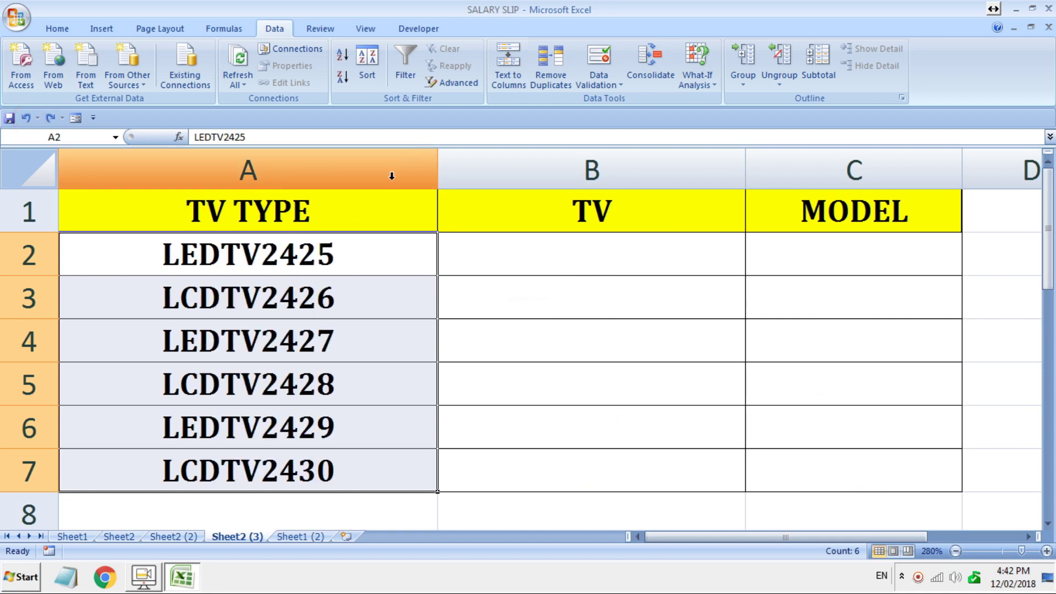
{"action": "left_click", "coordinate": [509, 61]}
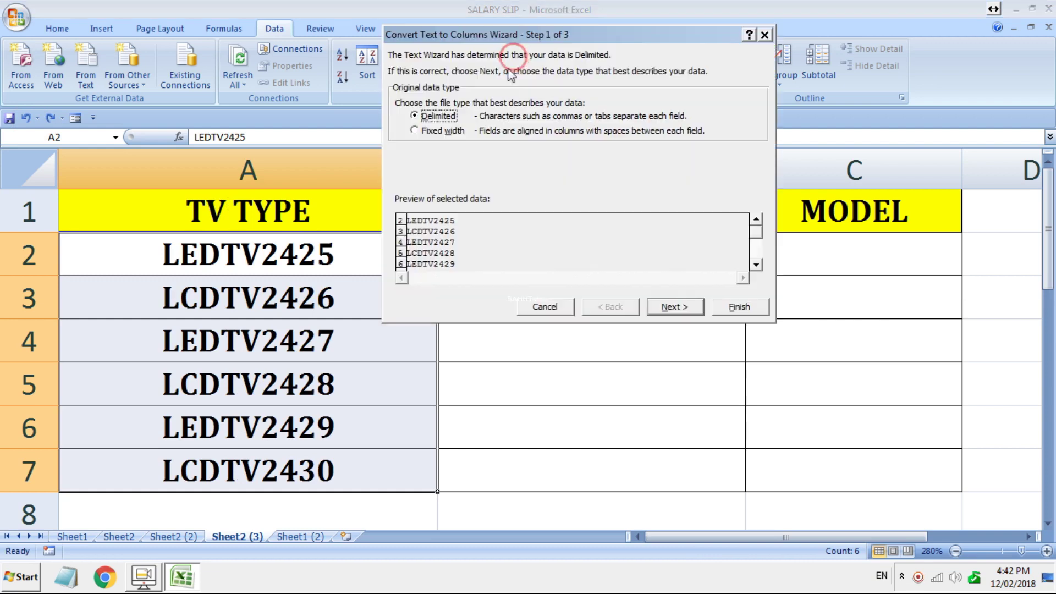
{"action": "left_click", "coordinate": [440, 131]}
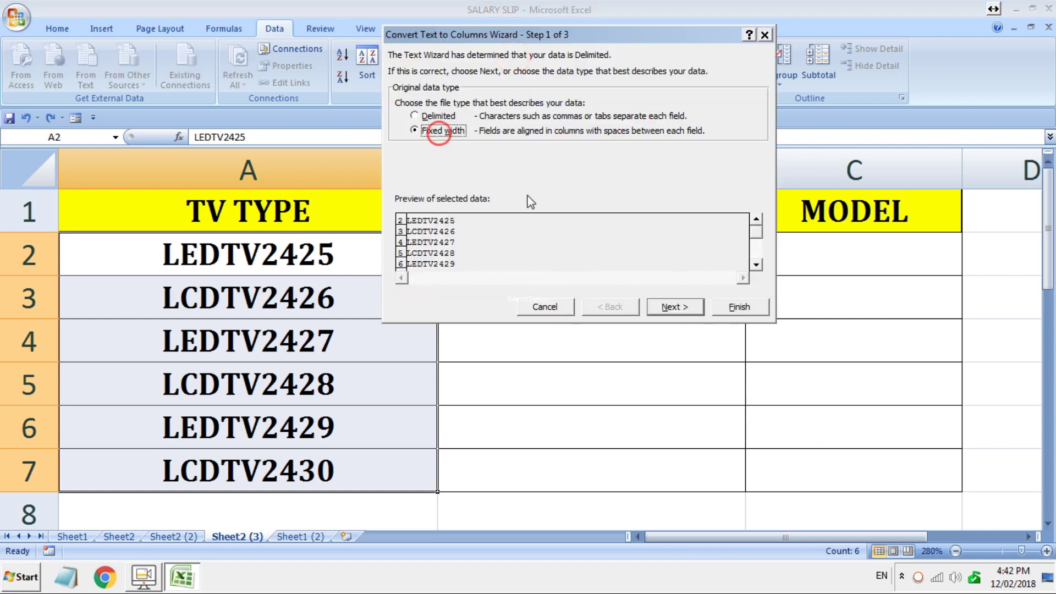
{"action": "left_click", "coordinate": [669, 308]}
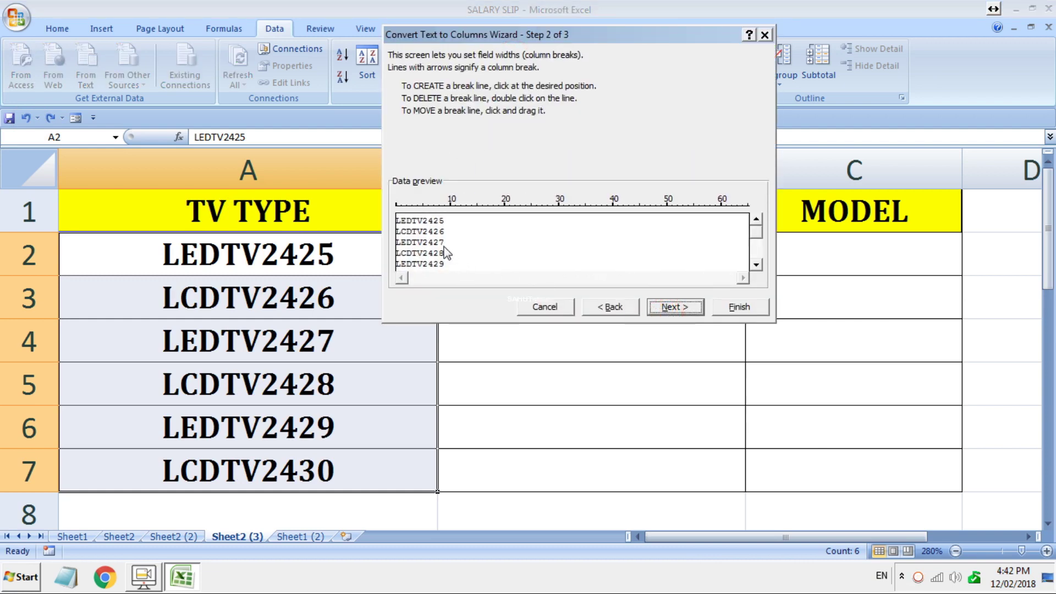
Step: Set column breaks after LED/LCD (position 3) and after TV (position 5)
{"action": "left_click", "coordinate": [412, 208]}
{"action": "left_click", "coordinate": [406, 208]}
{"action": "left_click_drag", "start_coordinate": [413, 208], "coordinate": [456, 214]}
{"action": "left_click", "coordinate": [410, 208]}
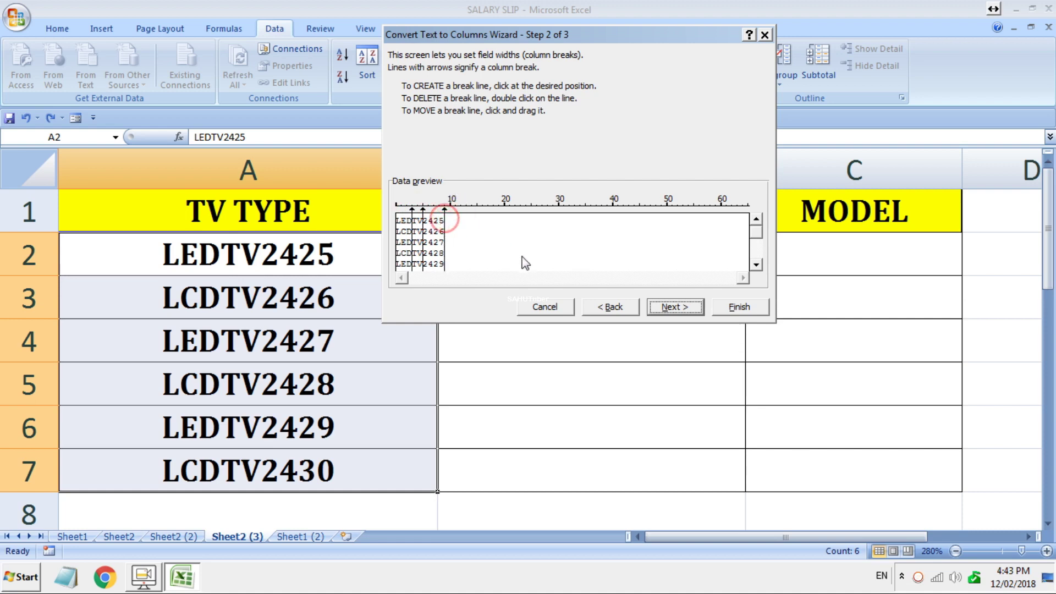
{"action": "left_click", "coordinate": [665, 306]}
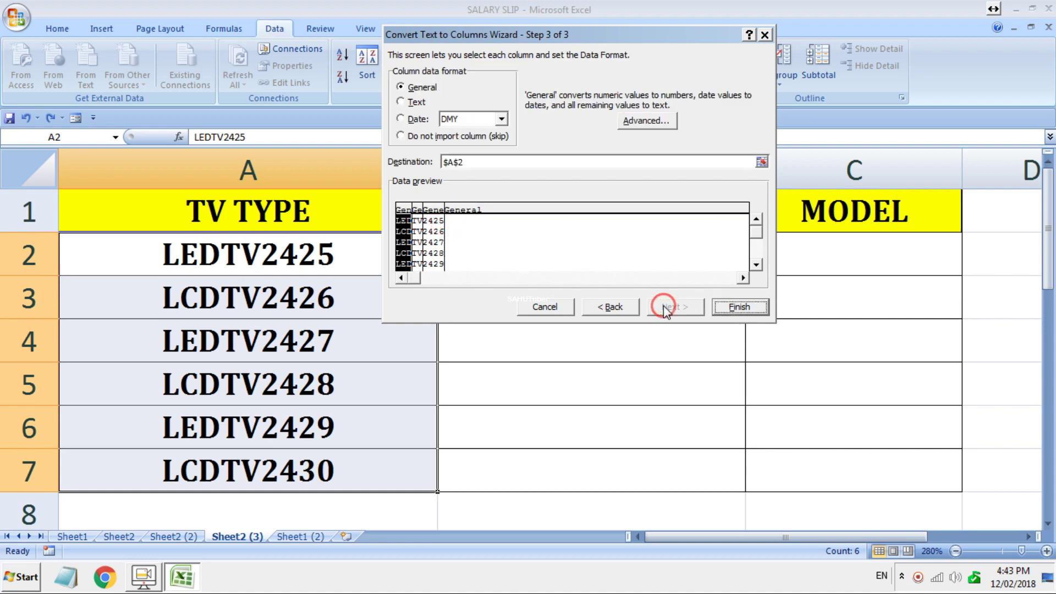
Step: Finish the split, overwrite the cells, and verify LED/LCD, TV and model 2425–2426 in rows 2–3
{"action": "left_click", "coordinate": [751, 307]}
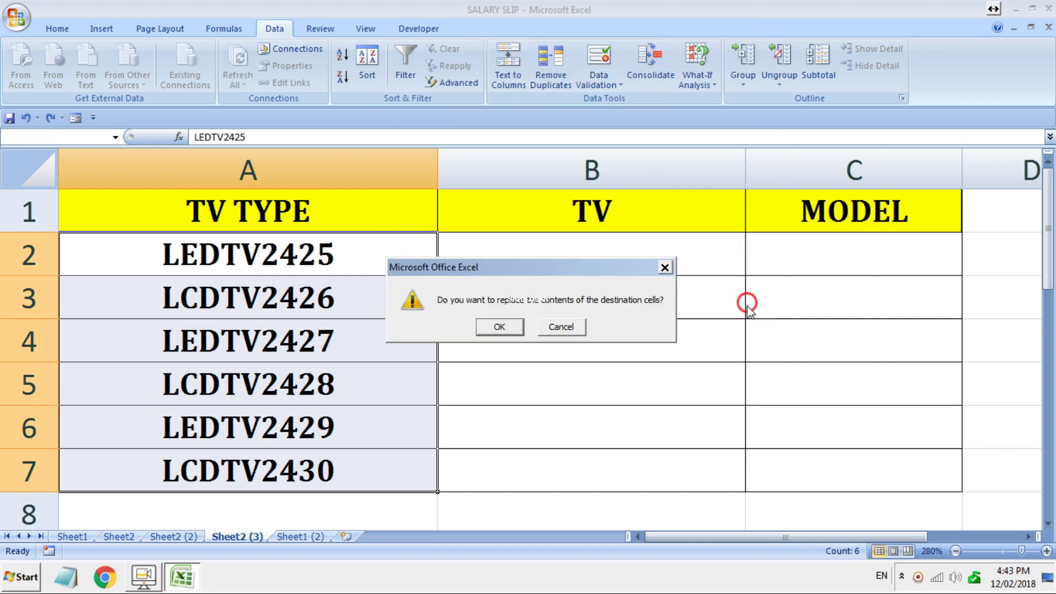
{"action": "left_click", "coordinate": [519, 326]}
{"action": "left_click", "coordinate": [643, 327]}
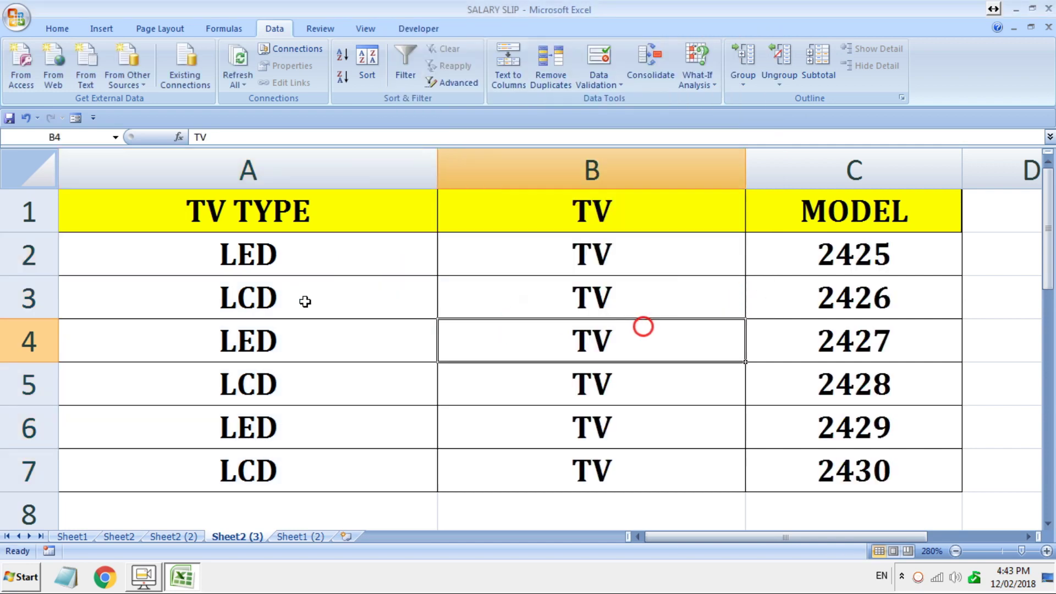
{"action": "left_click", "coordinate": [233, 252]}
{"action": "left_click", "coordinate": [571, 256]}
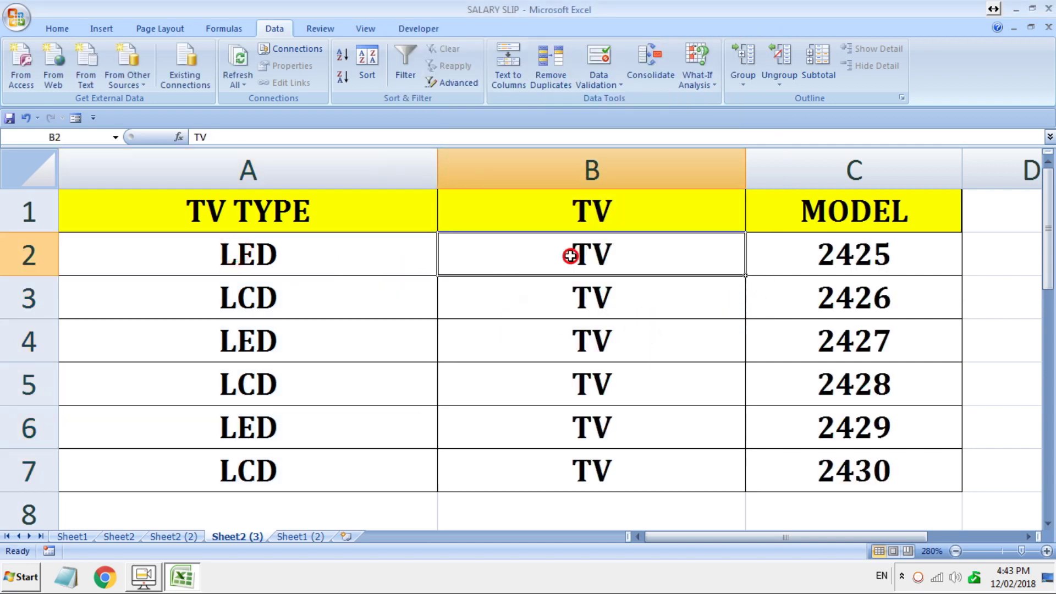
{"action": "left_click", "coordinate": [842, 246]}
{"action": "left_click", "coordinate": [328, 302]}
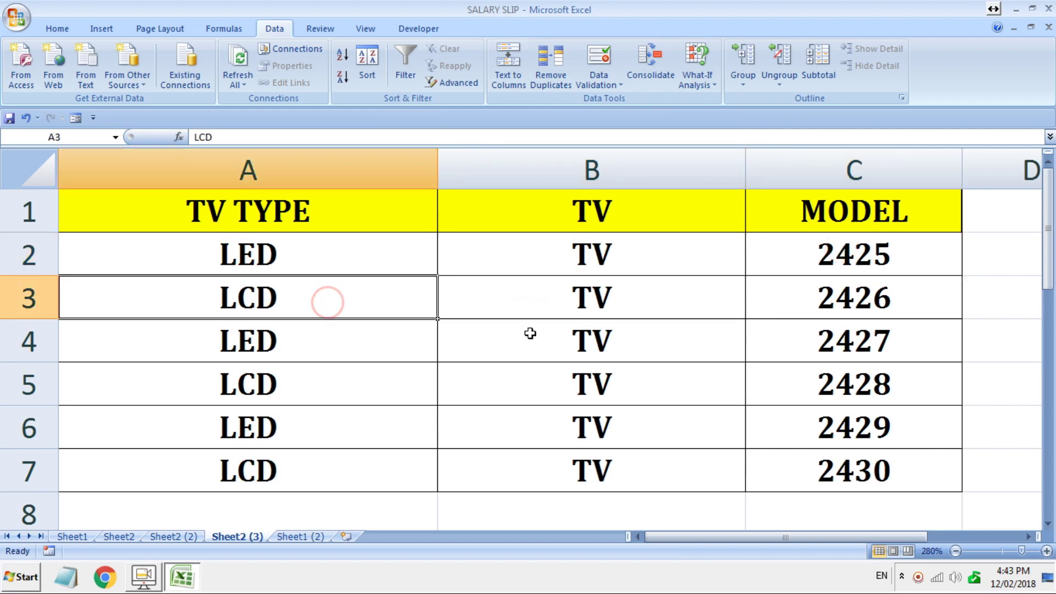
{"action": "left_click", "coordinate": [606, 305]}
{"action": "left_click", "coordinate": [907, 308]}
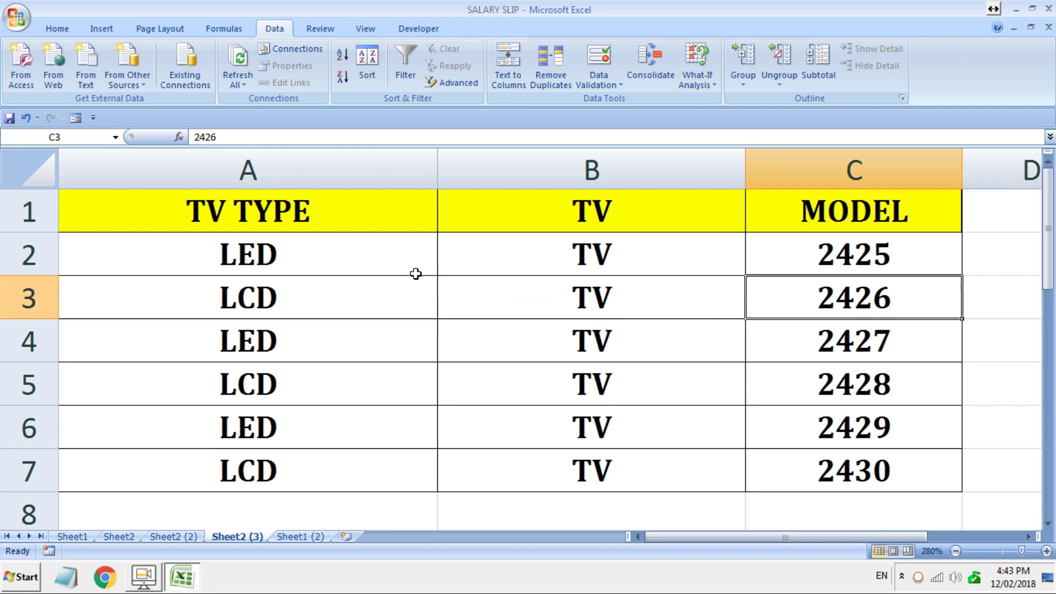
Step: Check the empty middle-name cell on Sheet2 (2), then return to Sheet2 (3) and select A2:C7
{"action": "left_click", "coordinate": [175, 536]}
{"action": "left_click", "coordinate": [571, 358]}
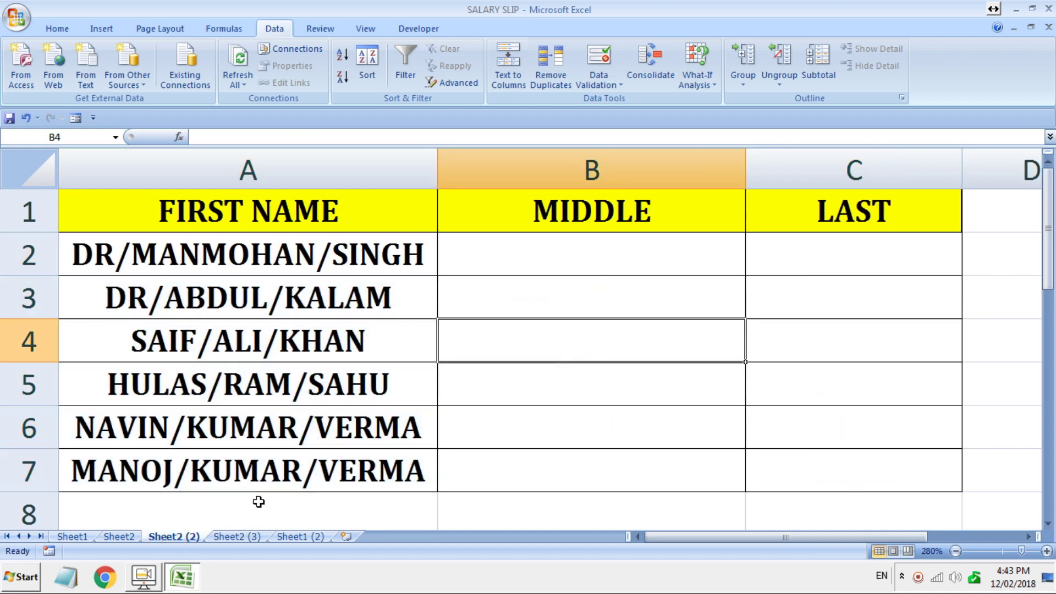
{"action": "left_click", "coordinate": [237, 536]}
{"action": "left_click", "coordinate": [314, 537]}
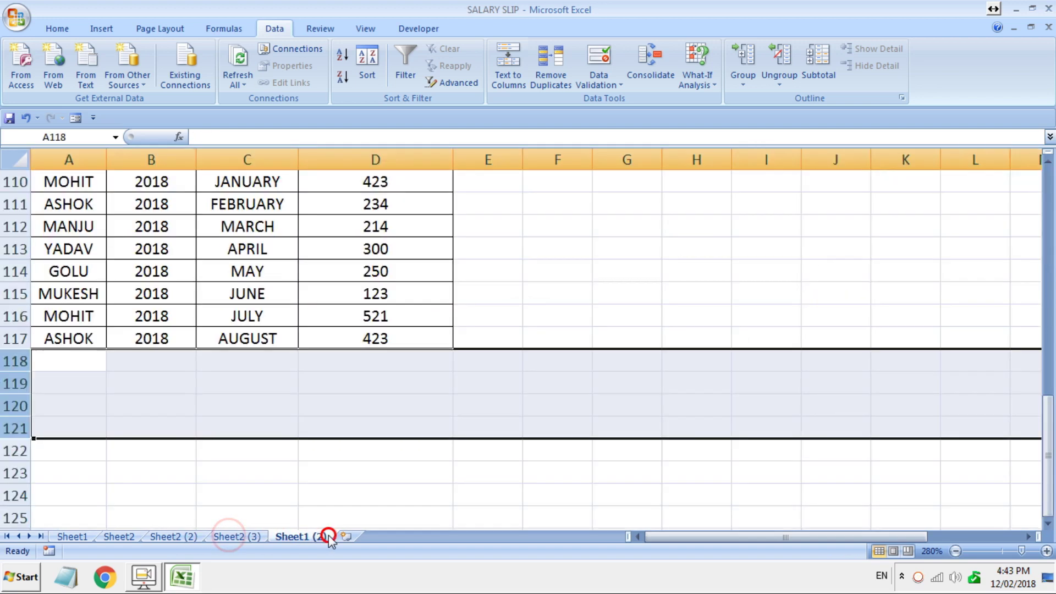
{"action": "left_click", "coordinate": [236, 536]}
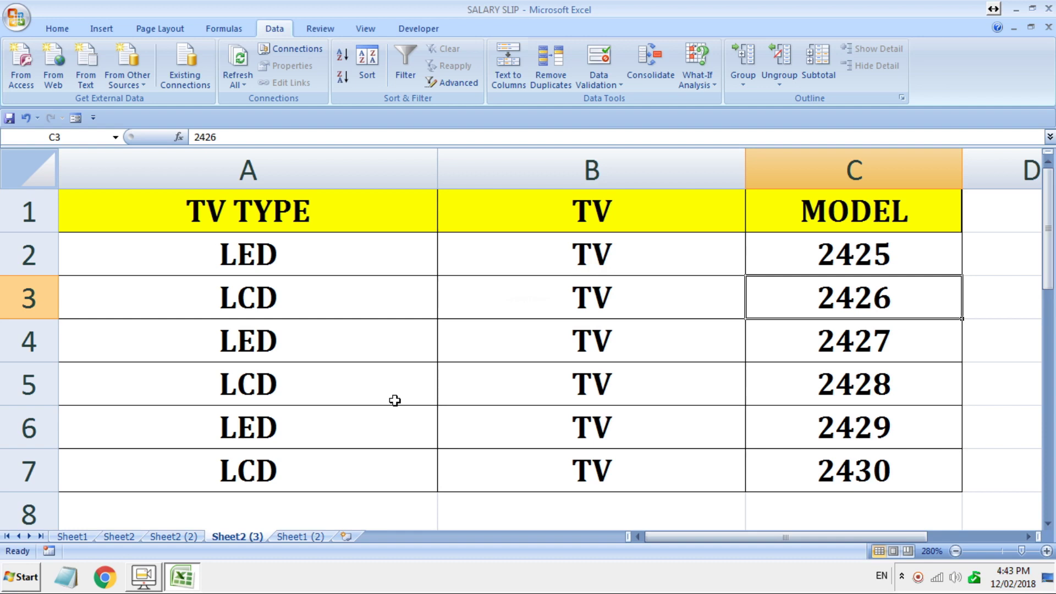
{"action": "left_click_drag", "start_coordinate": [342, 262], "coordinate": [818, 469]}
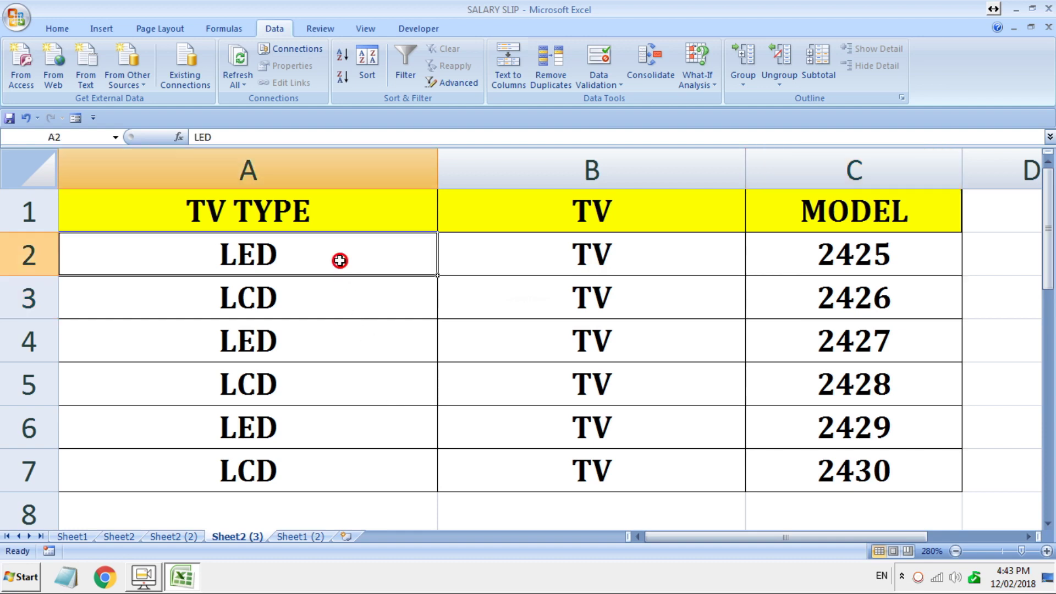